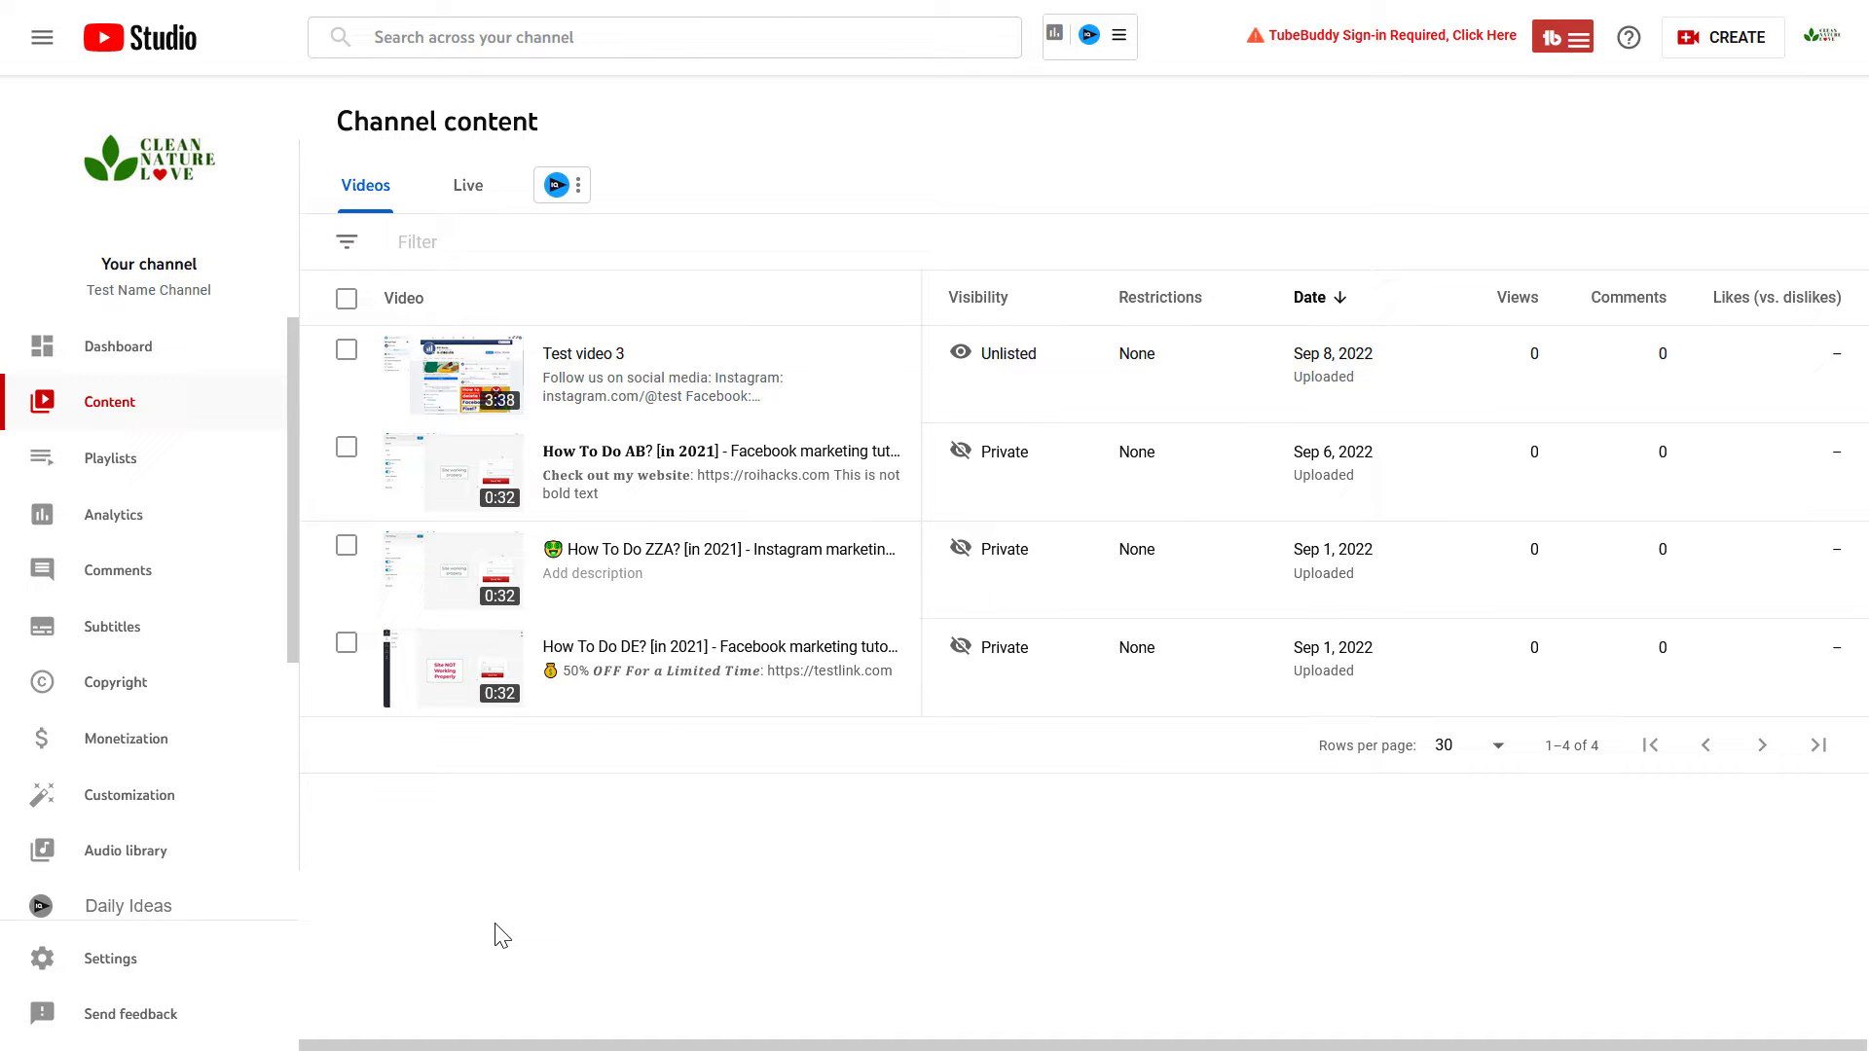
Step: In Test video 3's details, add a 00:00 line above the description's social media links
click(591, 362)
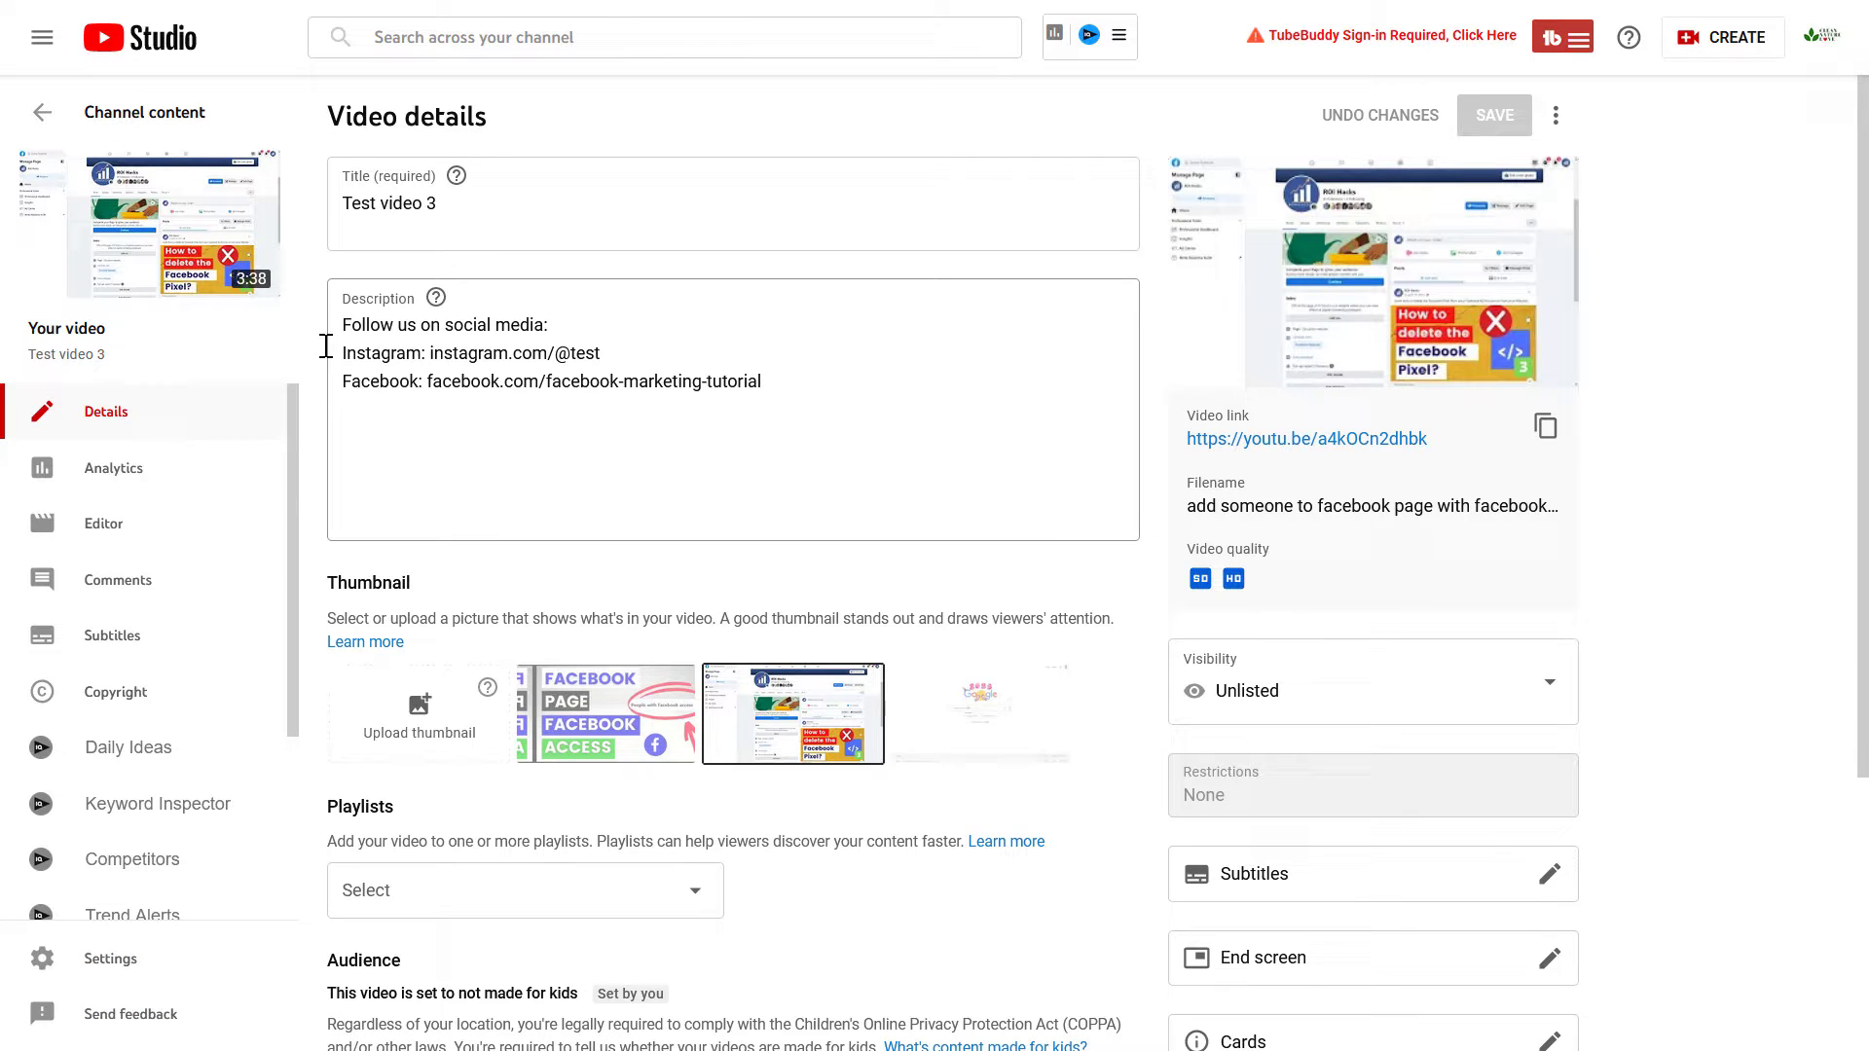
click(376, 354)
key(Return)
key(Return)
text(00:00)
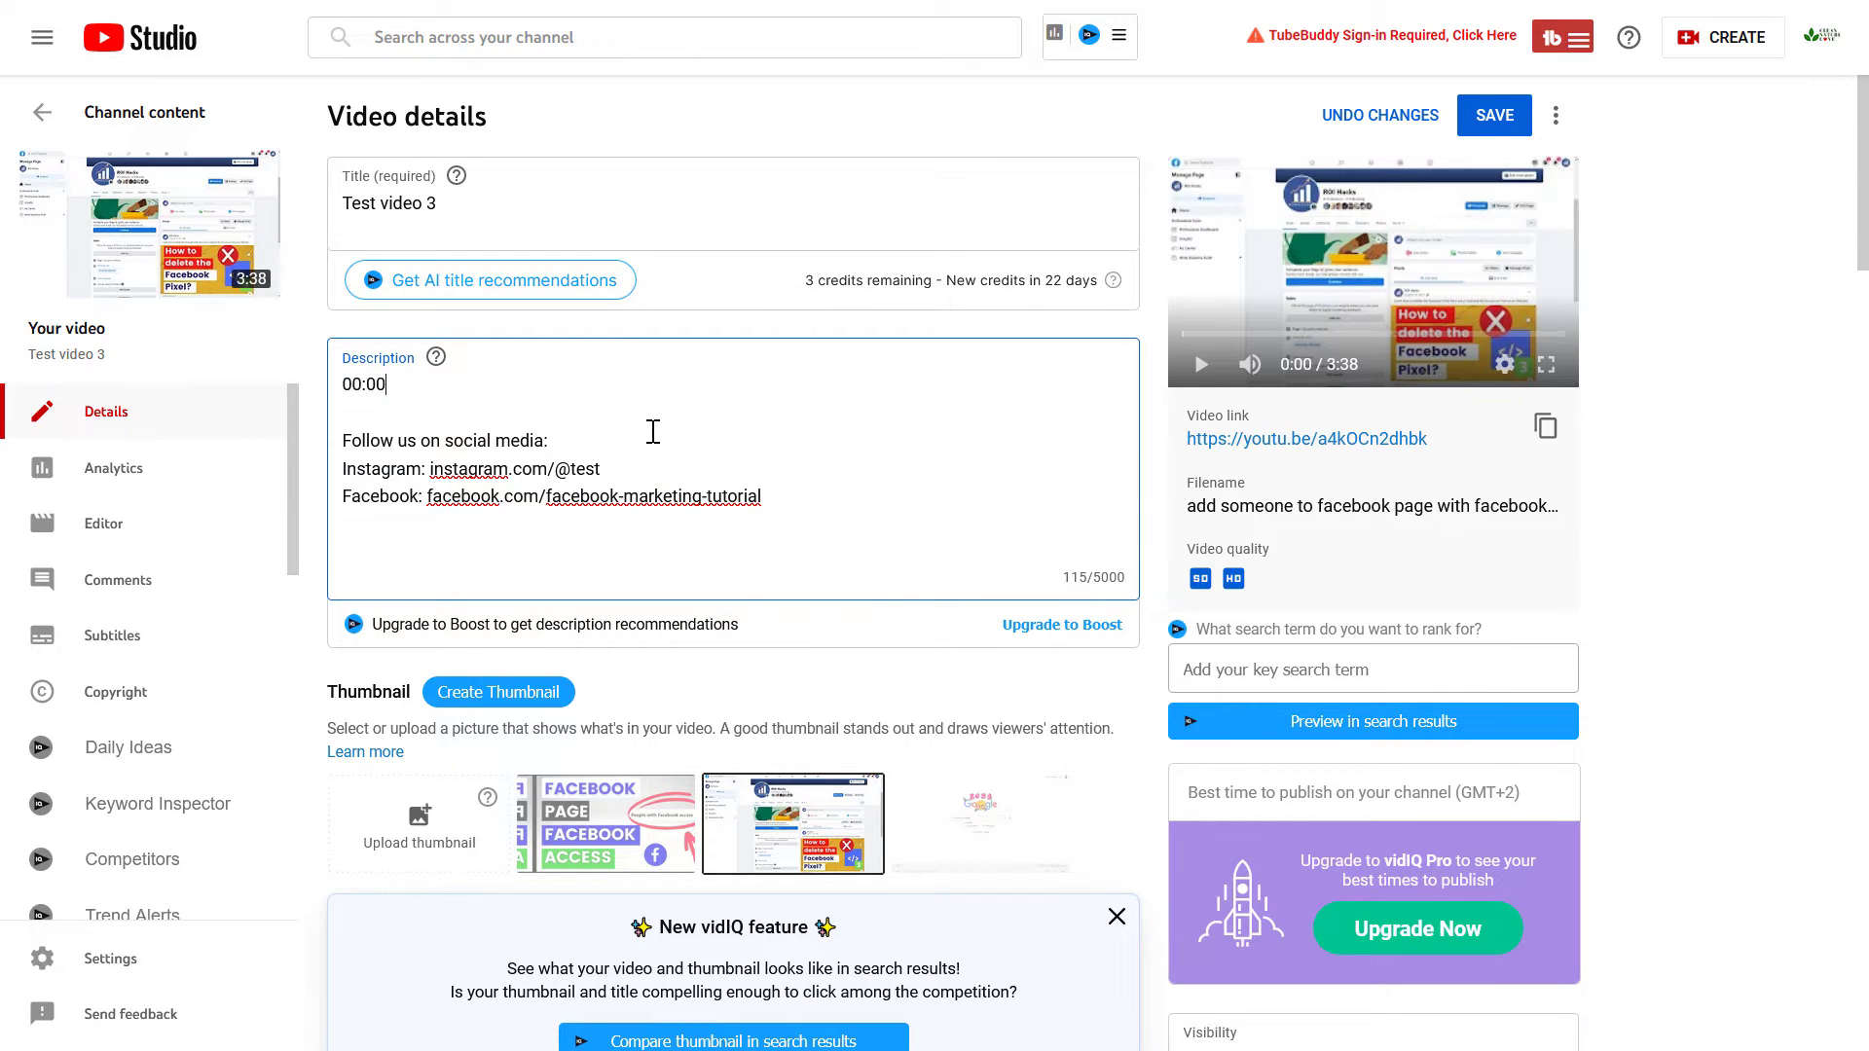
text(Intro 00:30 Test chapter 1 01:12 Test chapter 2 02:12 Final chapter)
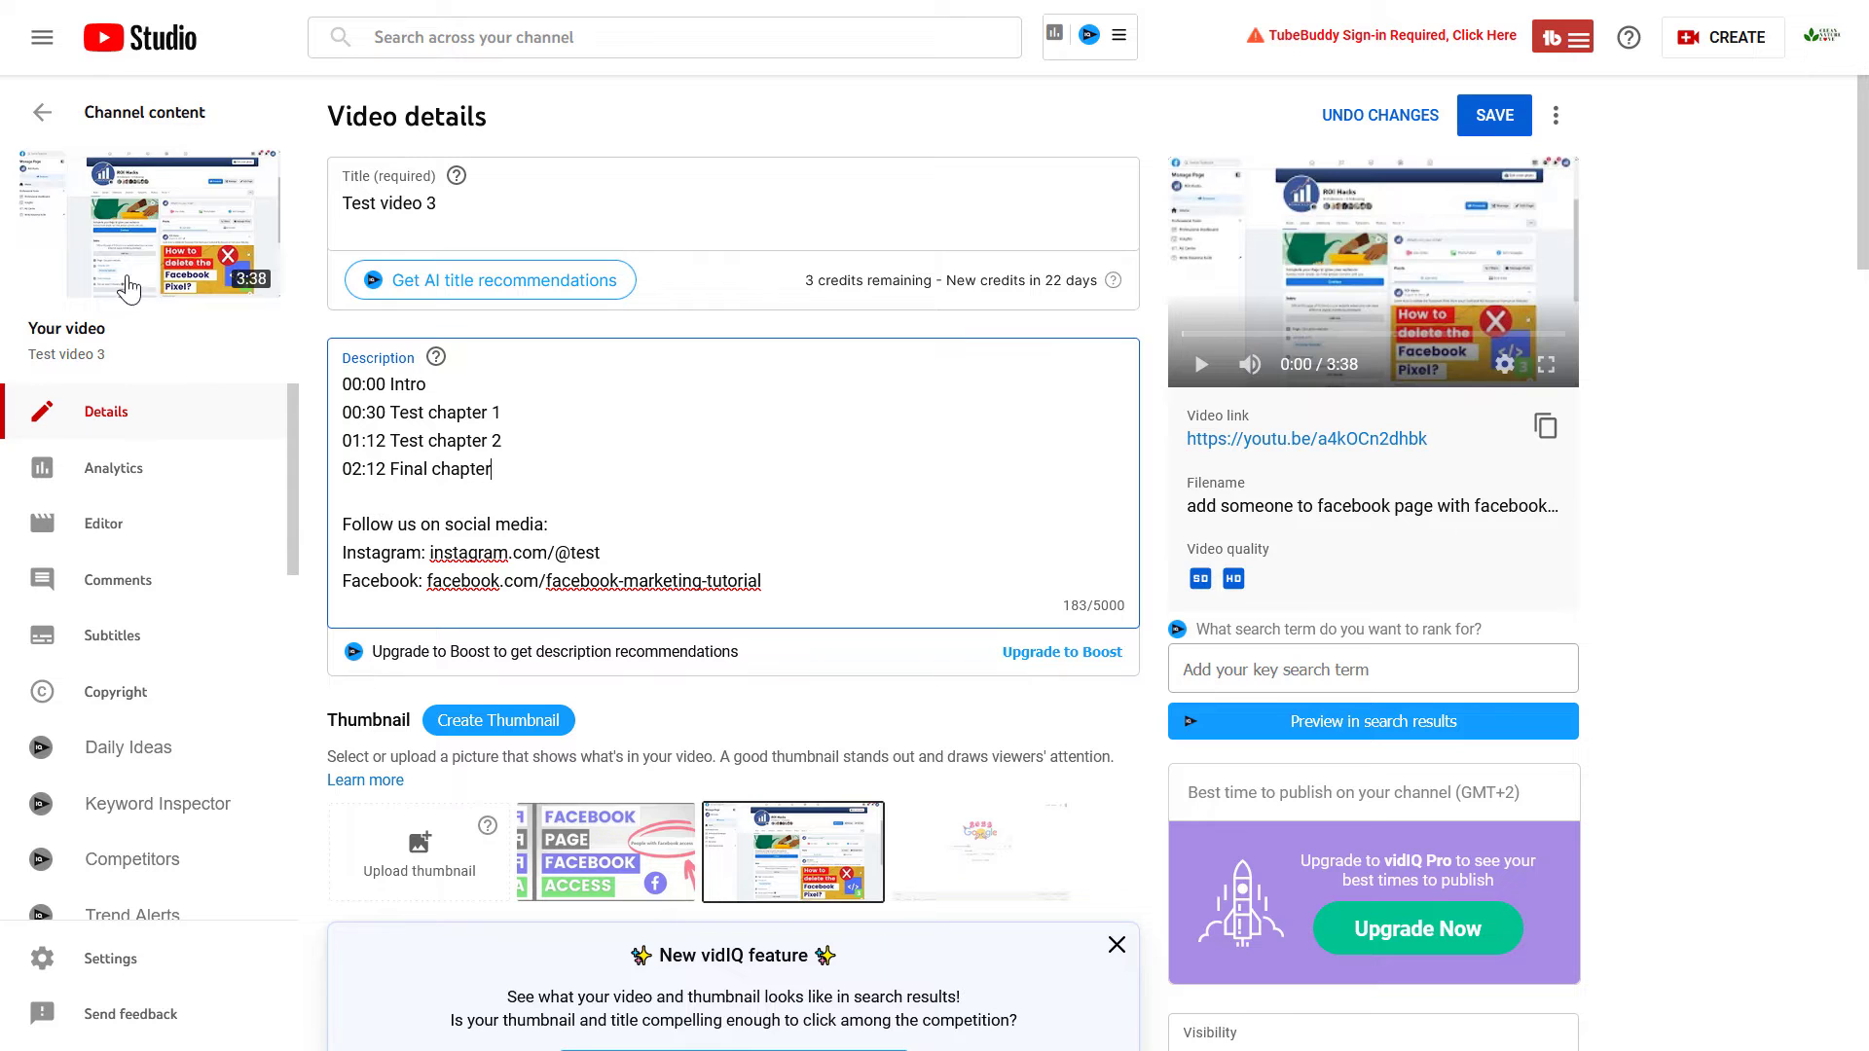
Step: Save the chaptered description and play Test video 3 on YouTube from Test chapter 2 at 01:12
click(1506, 129)
mouse_move(149, 222)
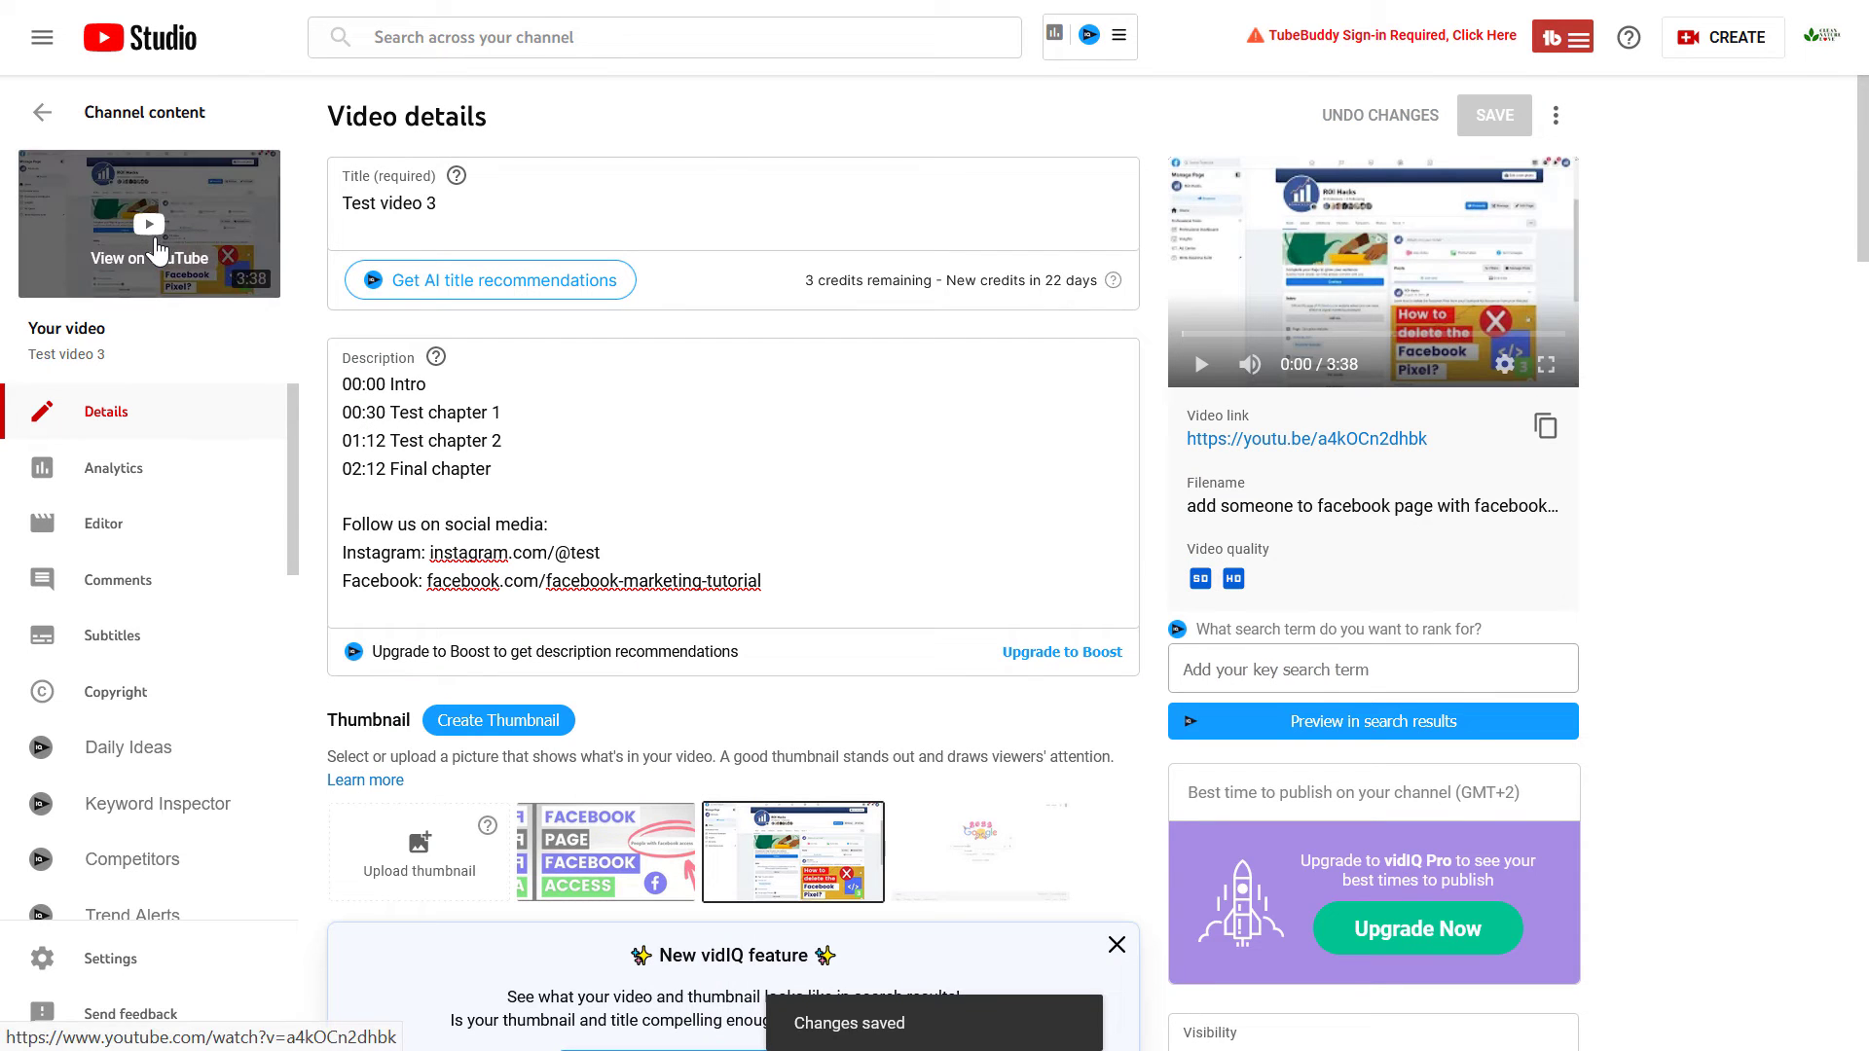
click(168, 263)
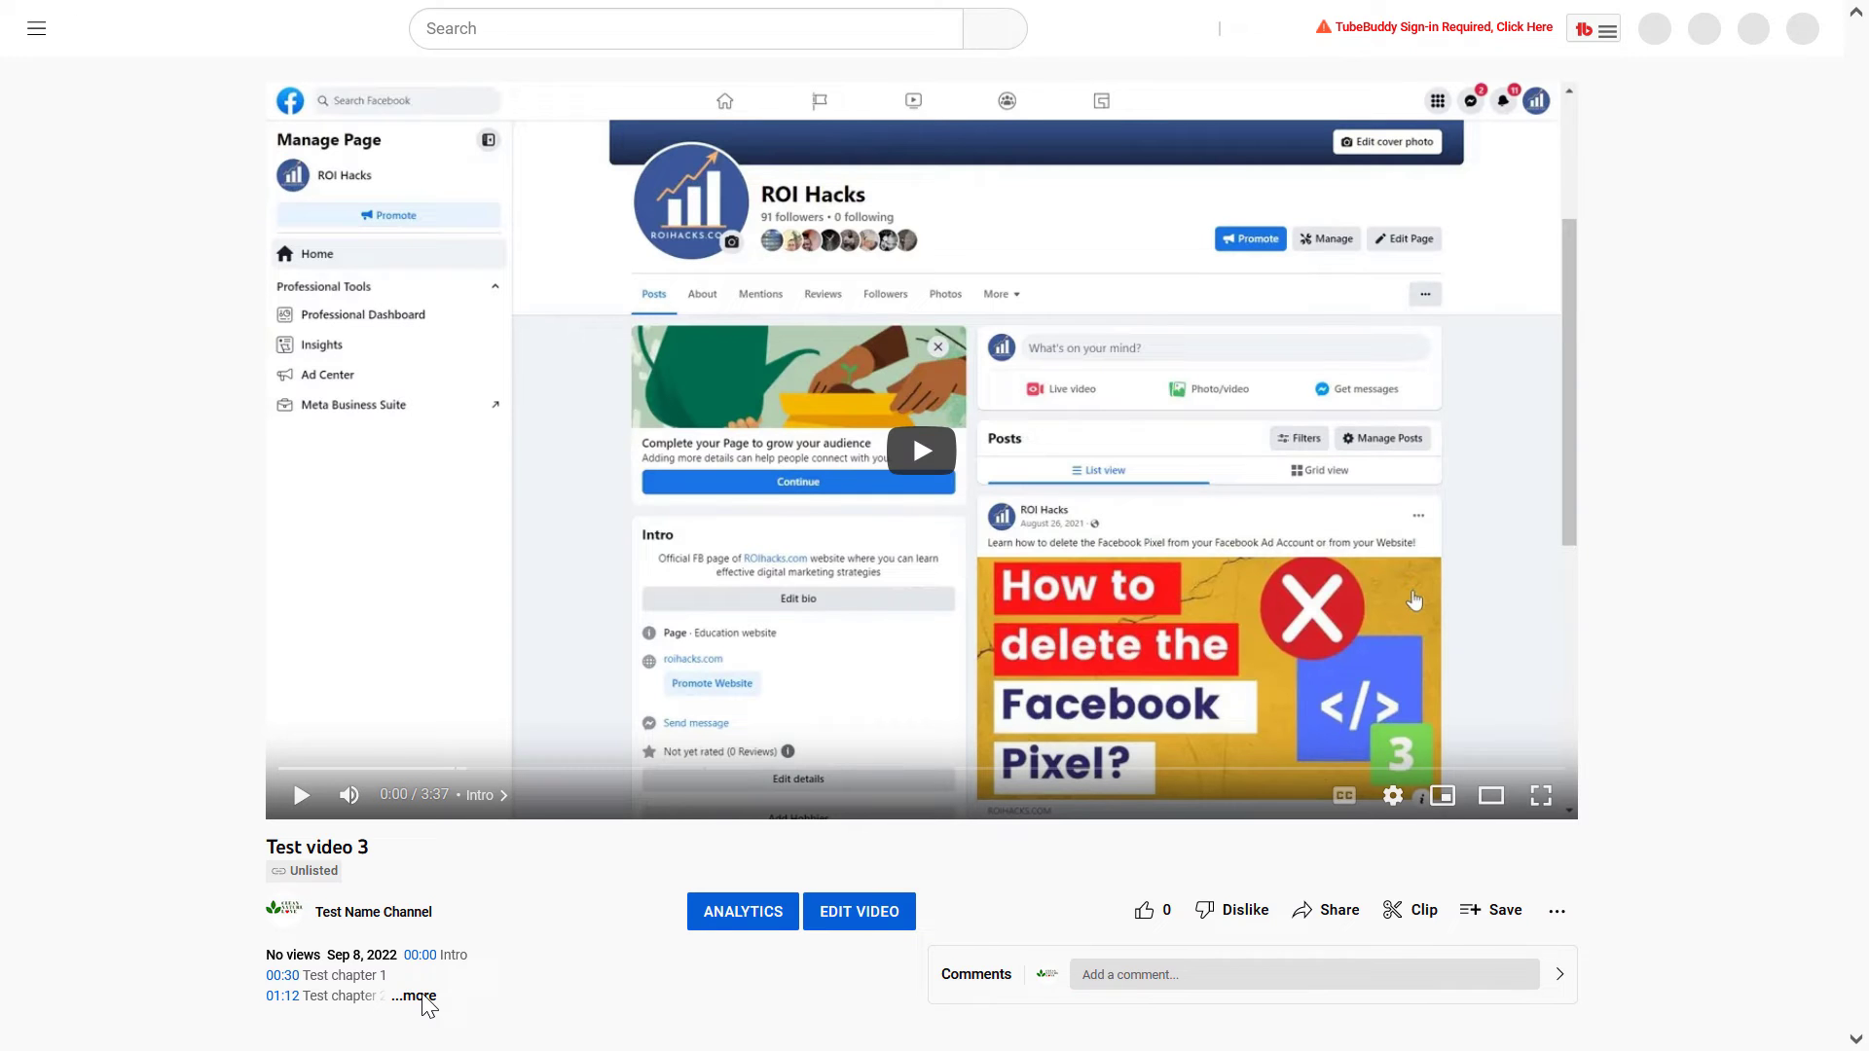
scroll(346, 952, down, 1)
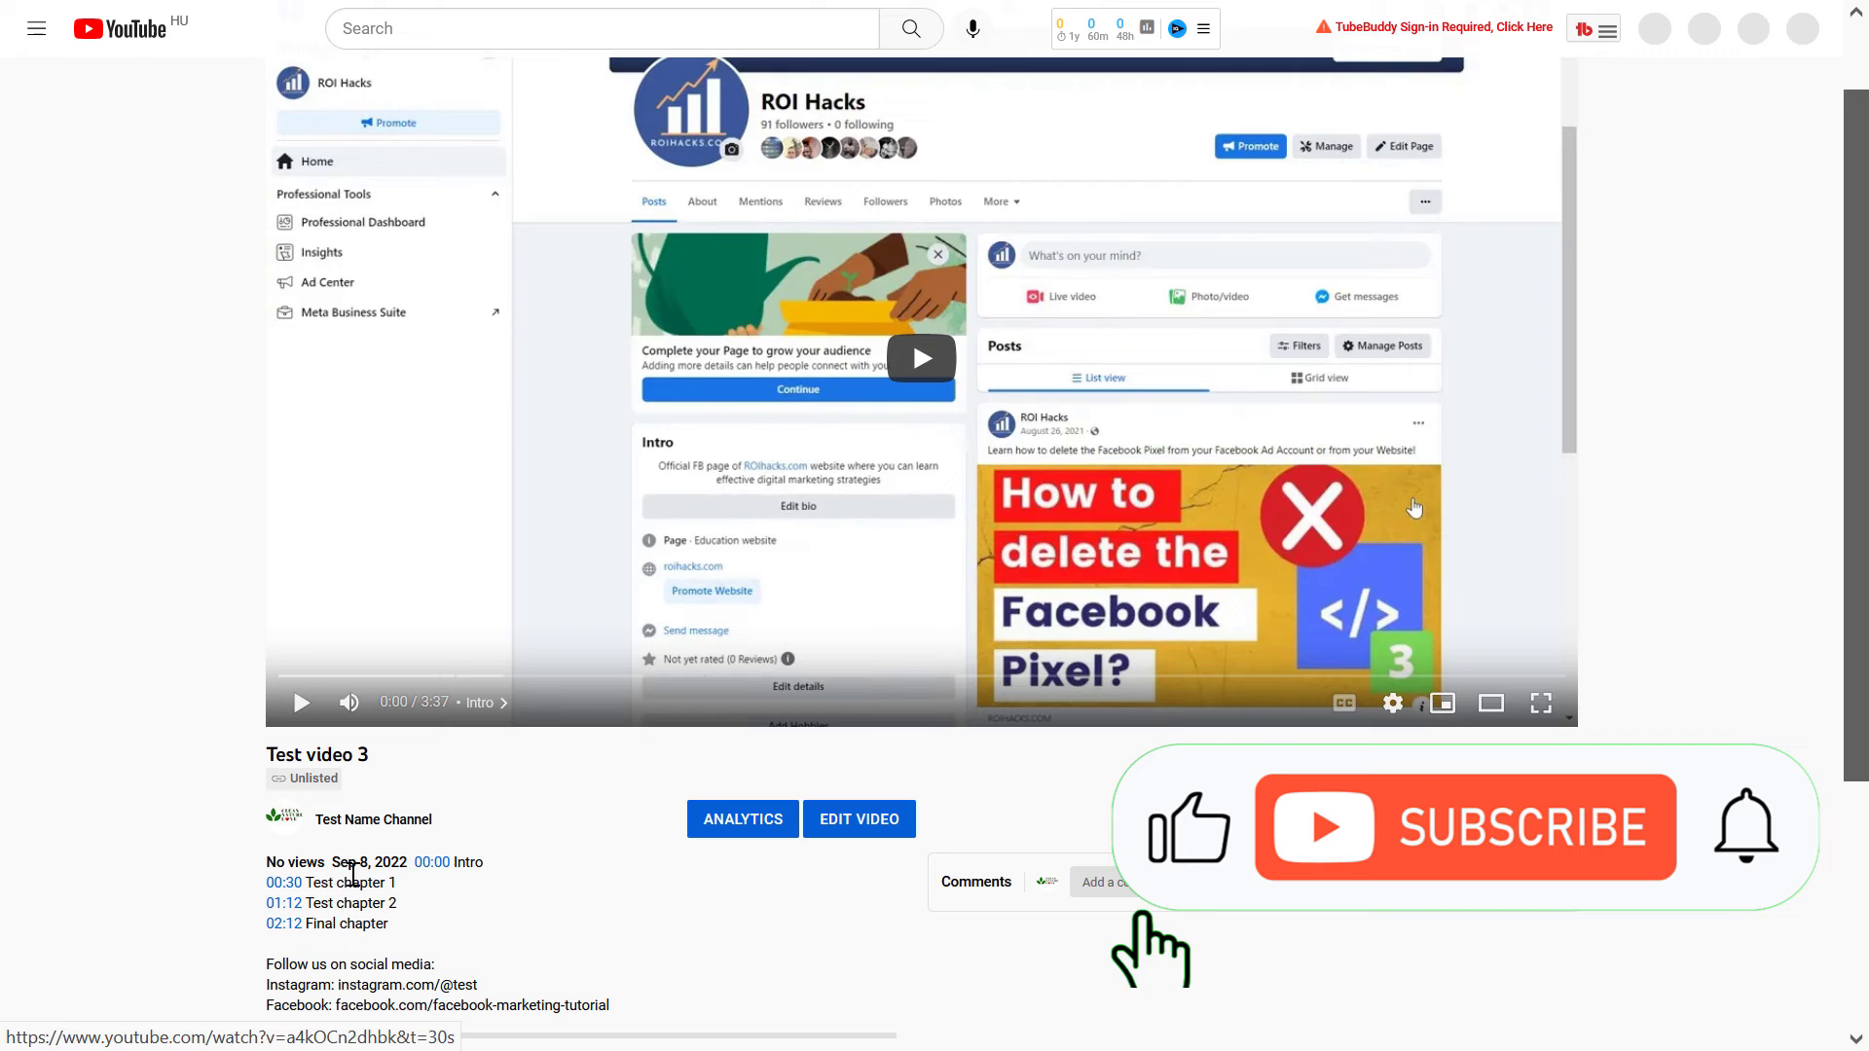
click(284, 904)
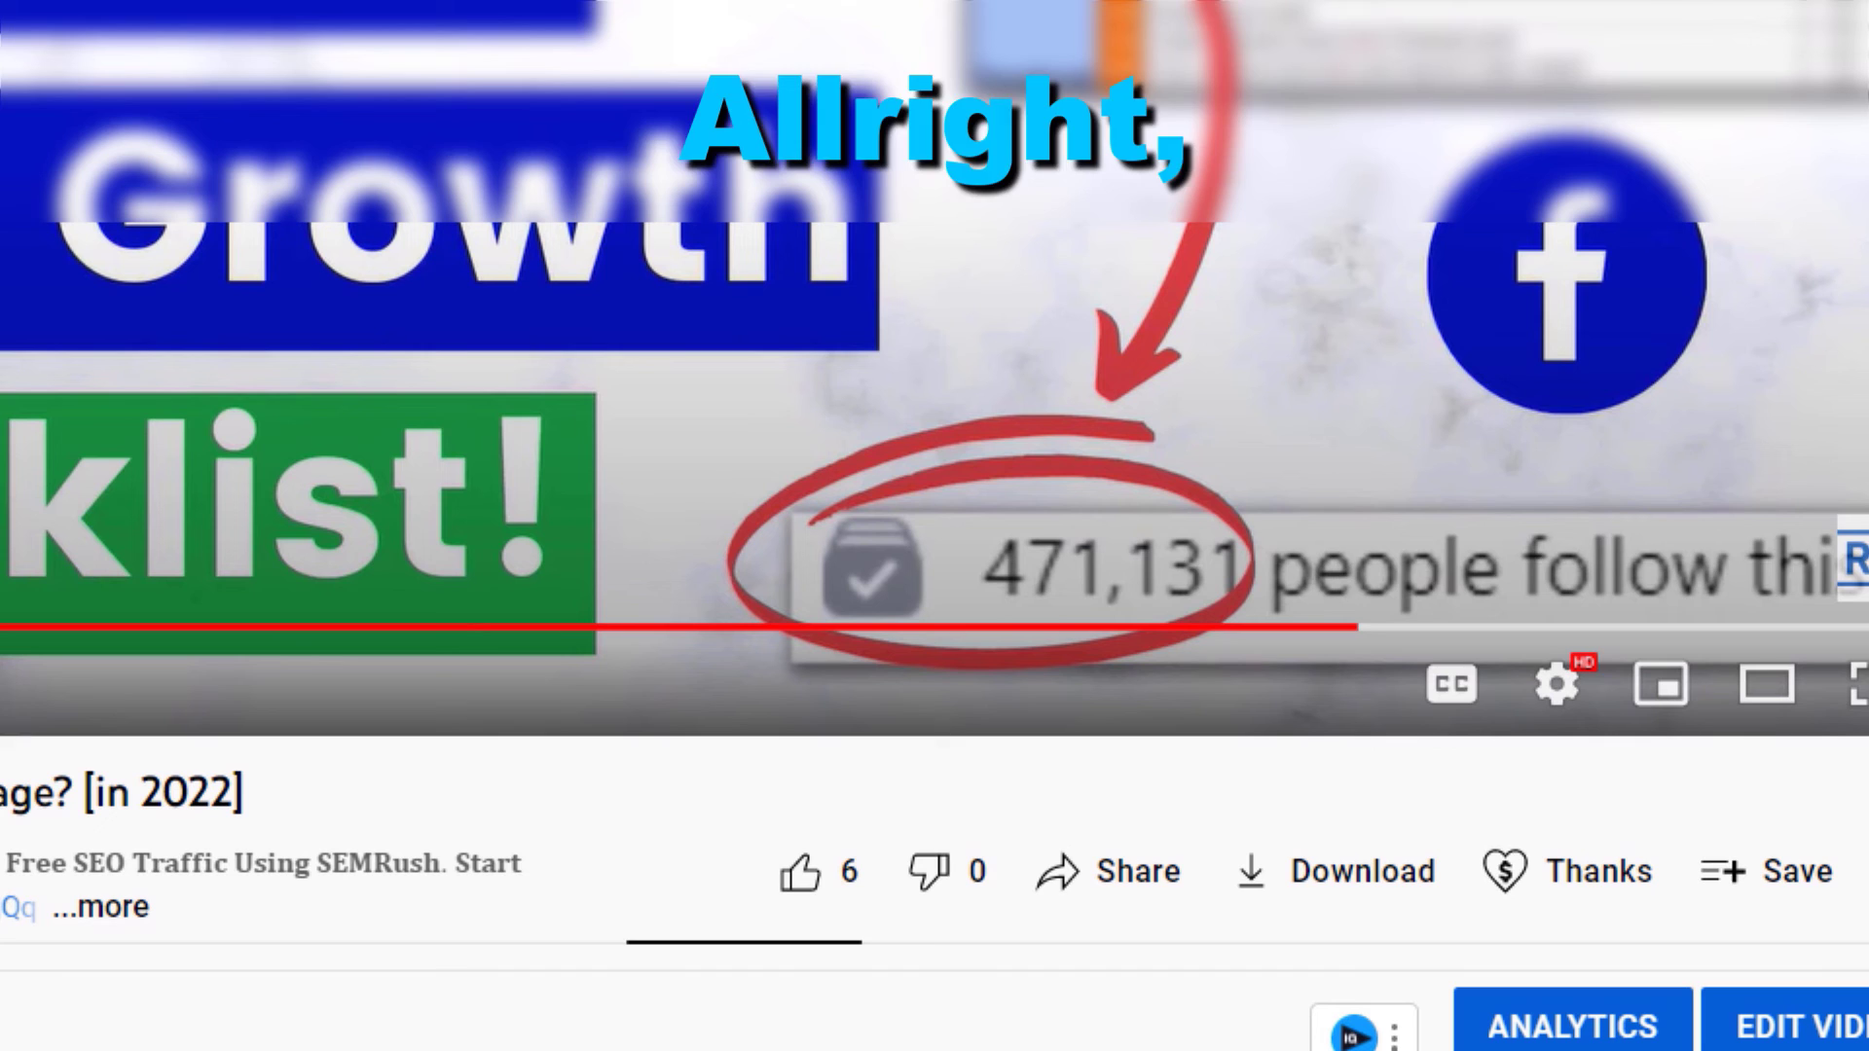
Step: Like the video and pick the $10.00 amount in a Super Thanks for the channel
click(775, 891)
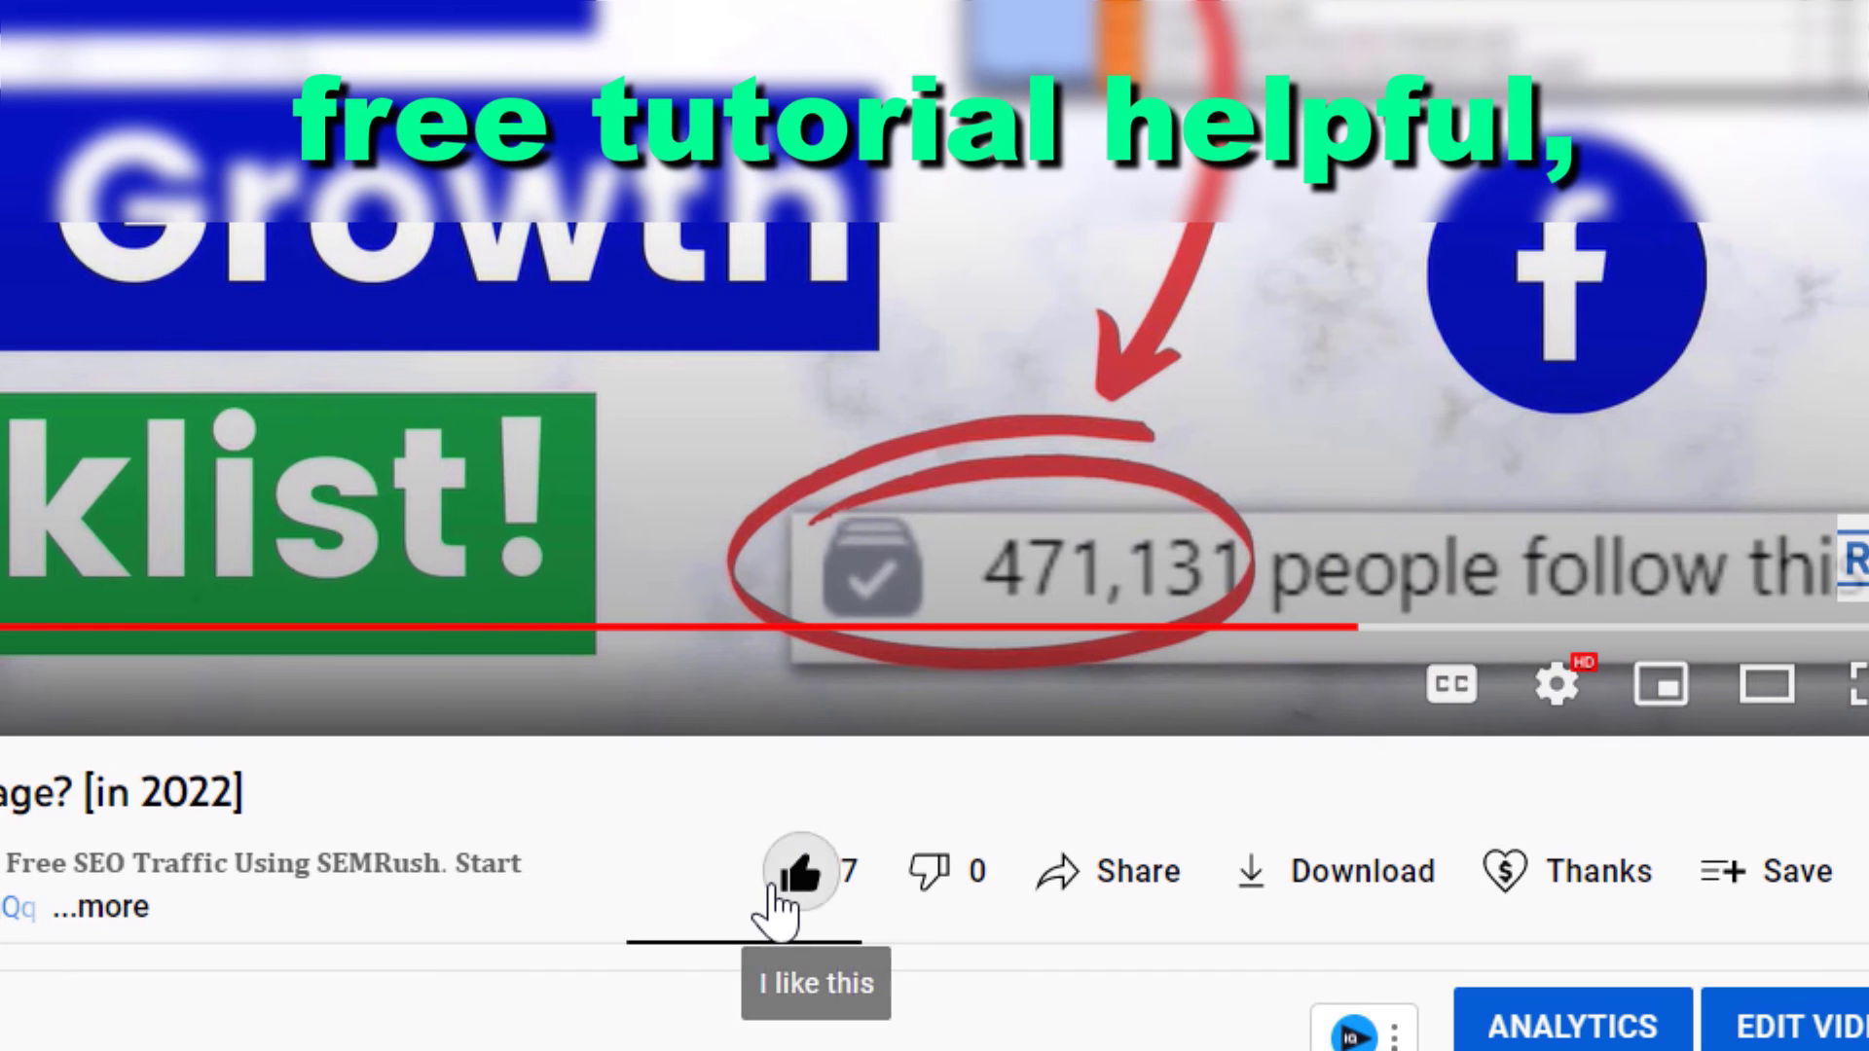
click(1586, 884)
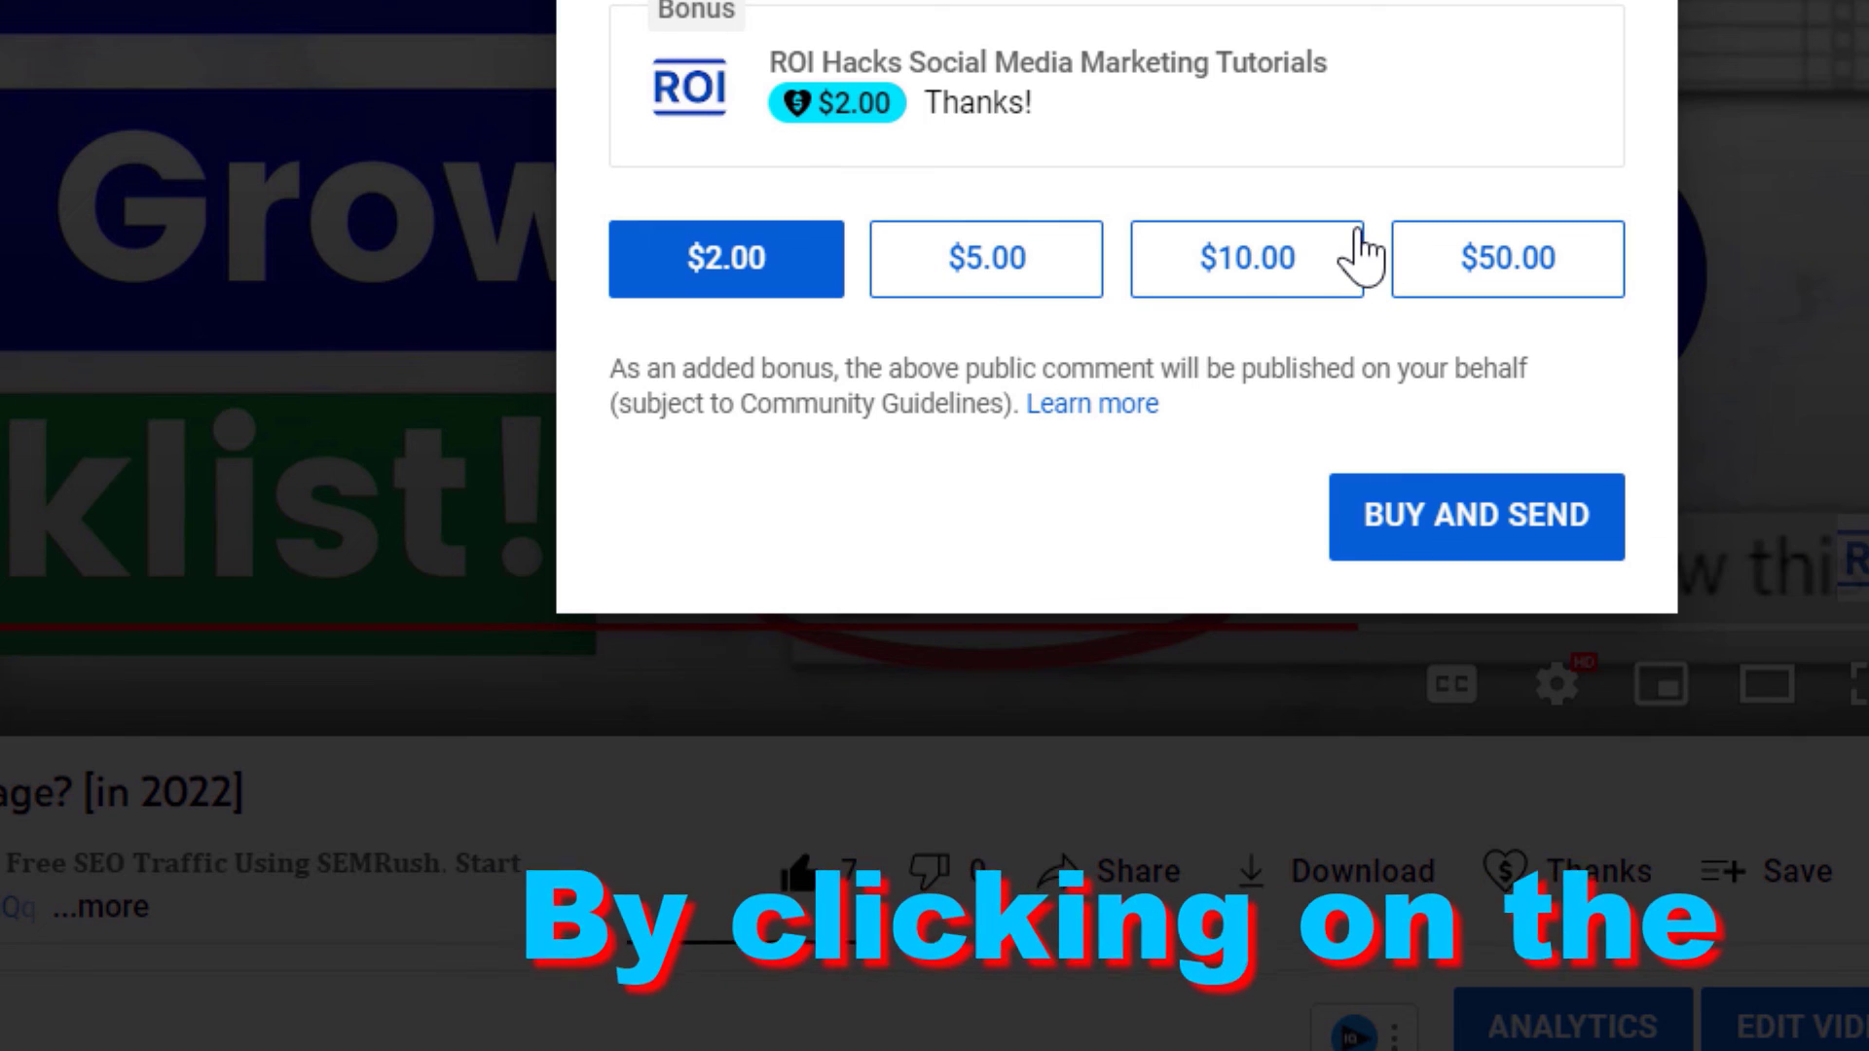
click(1326, 275)
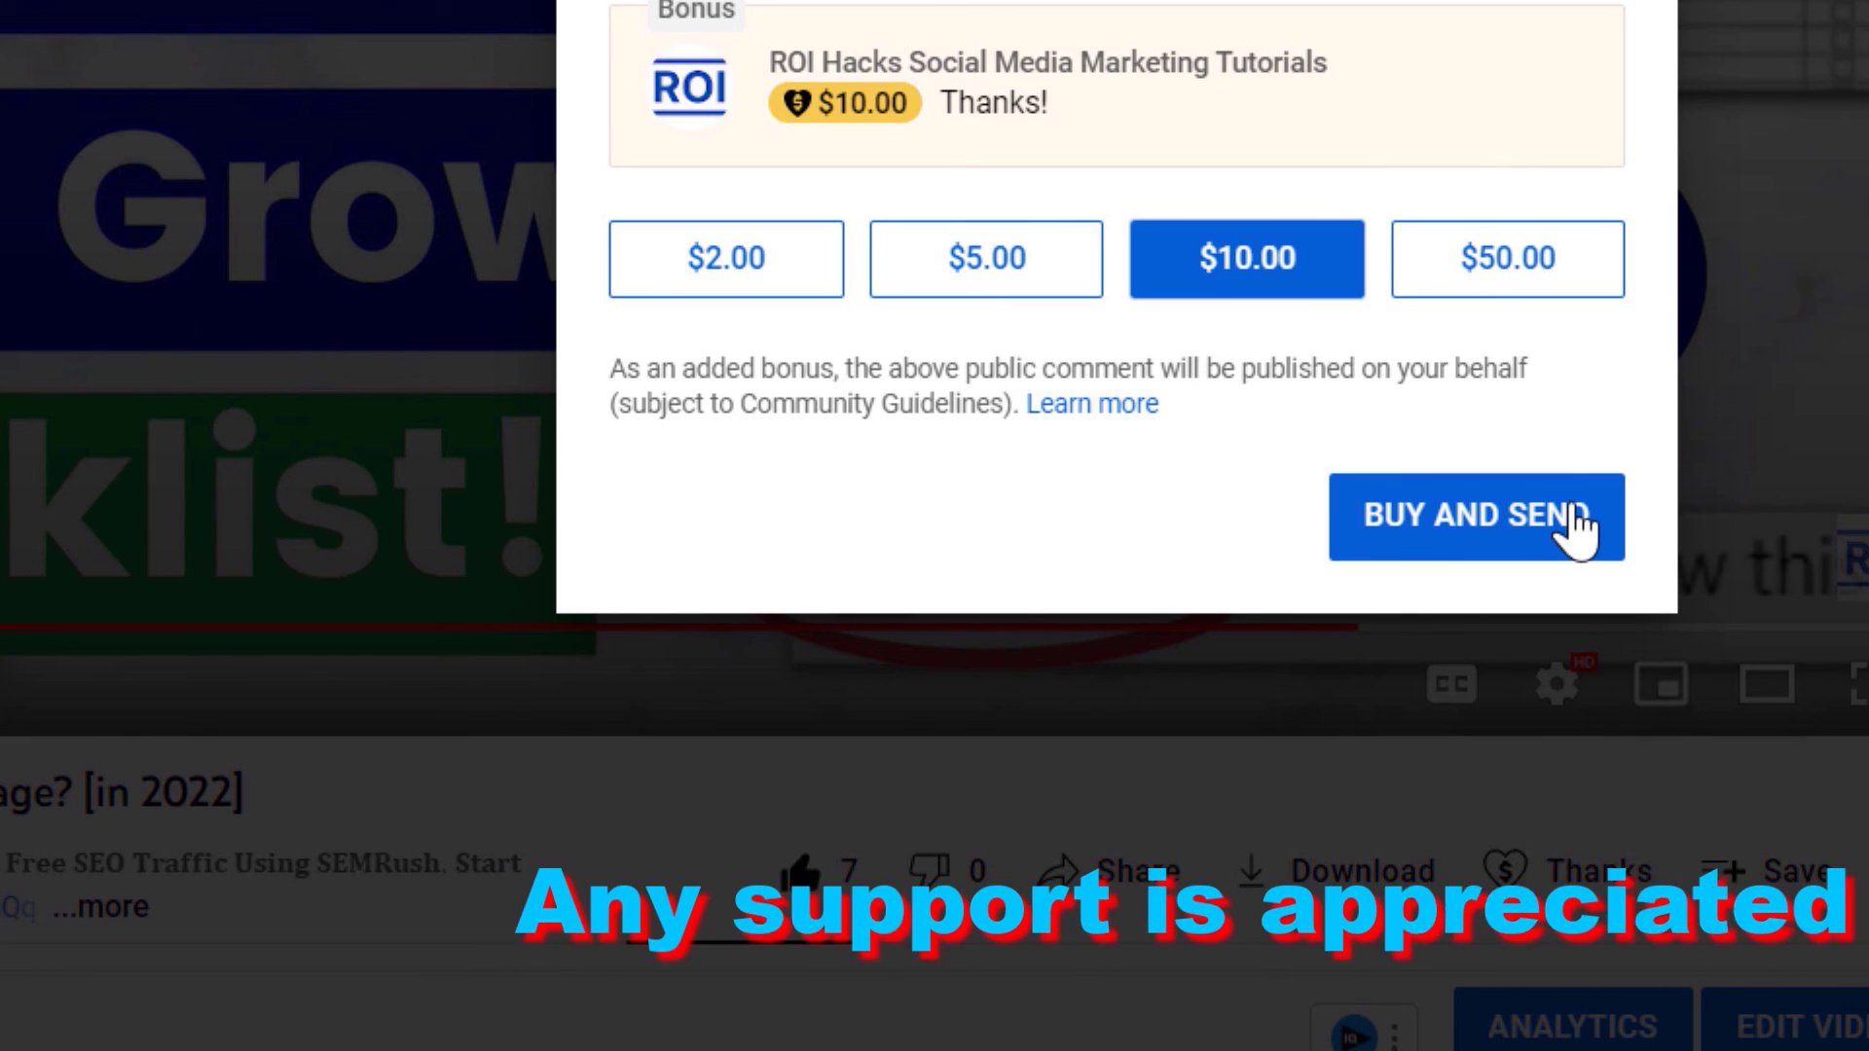